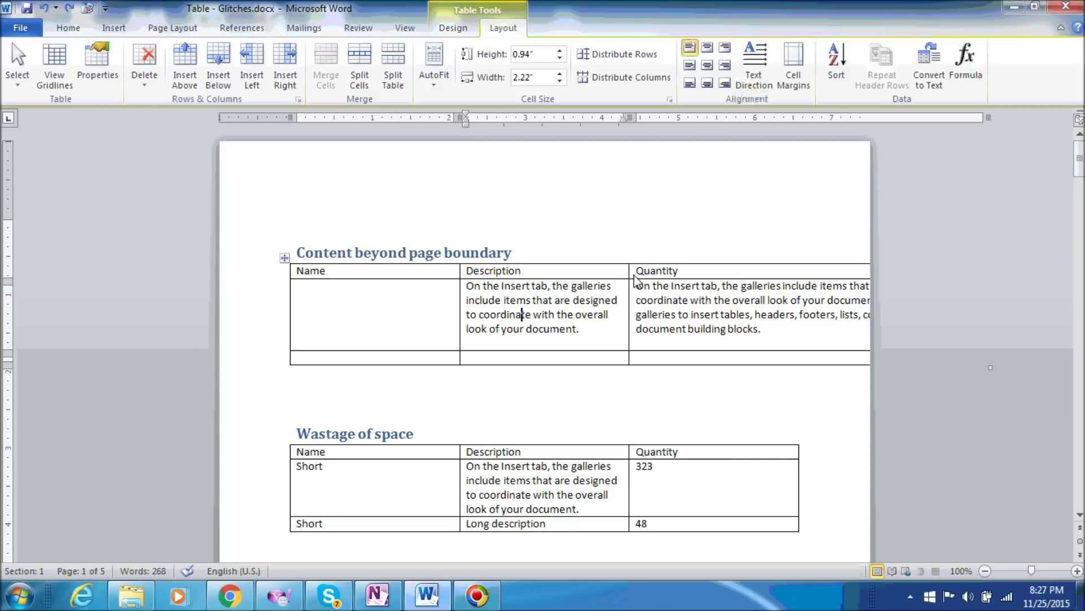
Try narrowing the top table's Description and Name columns, then undo the width changes.
drag(628, 278, 592, 278)
drag(460, 278, 430, 278)
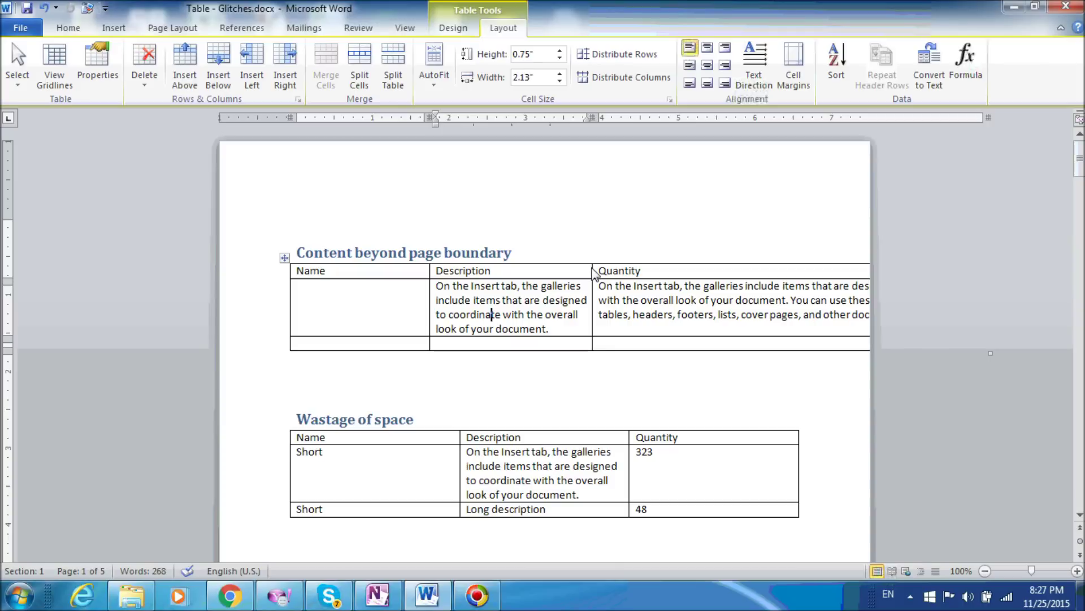
key(ctrl+z)
key(ctrl+z)
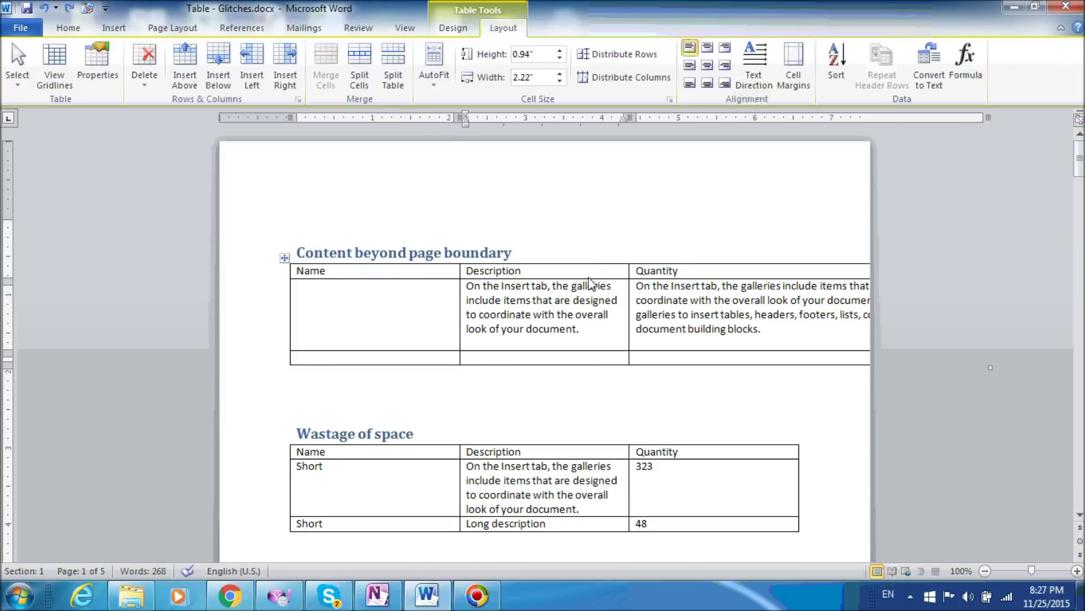
Apply AutoFit Window so the Content beyond page boundary table fits the page width.
click(284, 259)
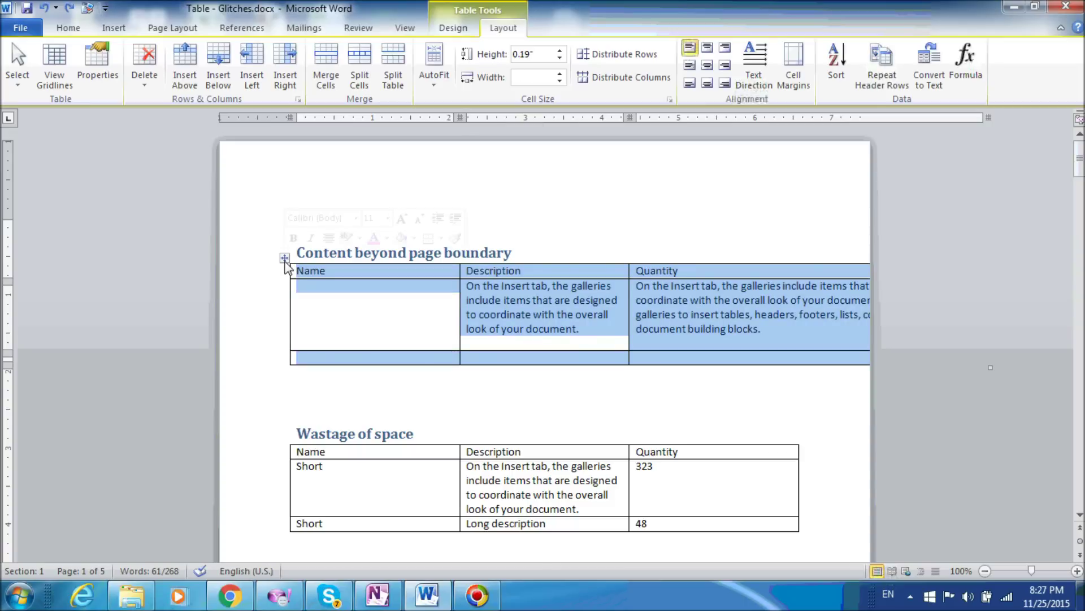
click(559, 323)
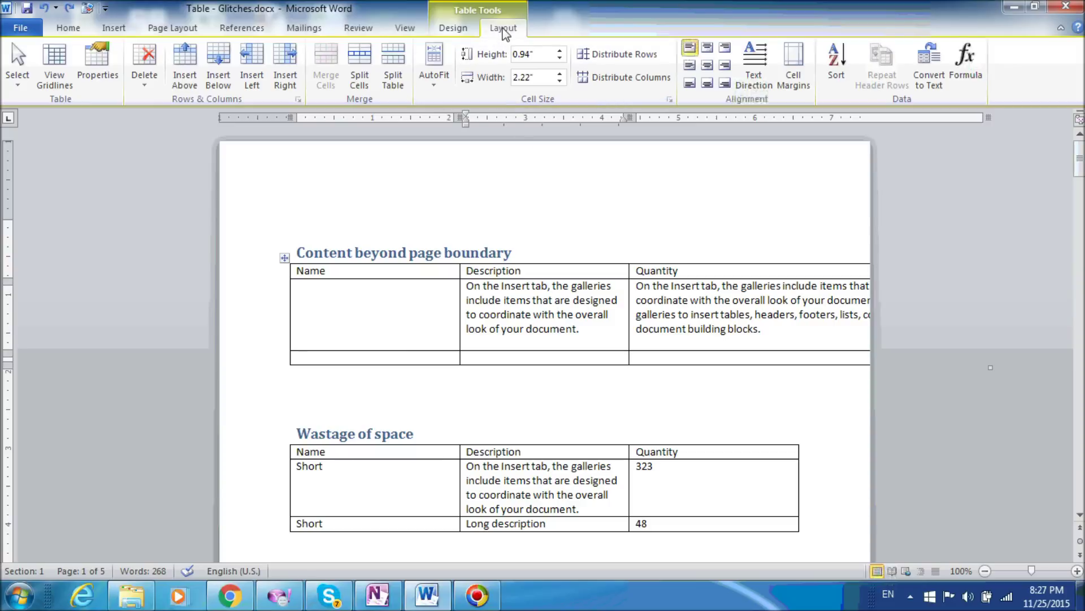
click(434, 74)
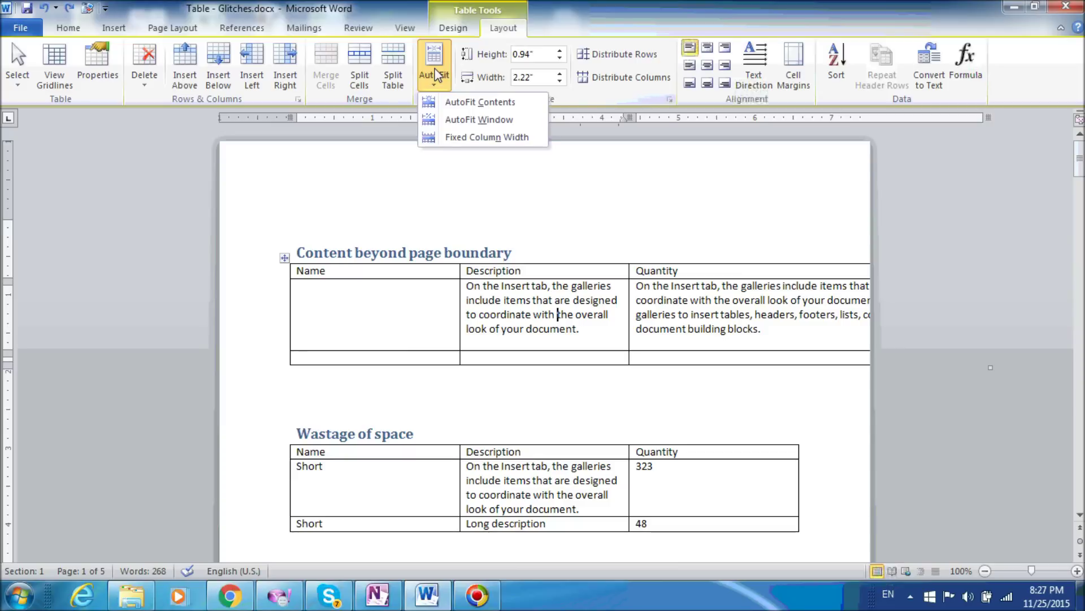
click(456, 120)
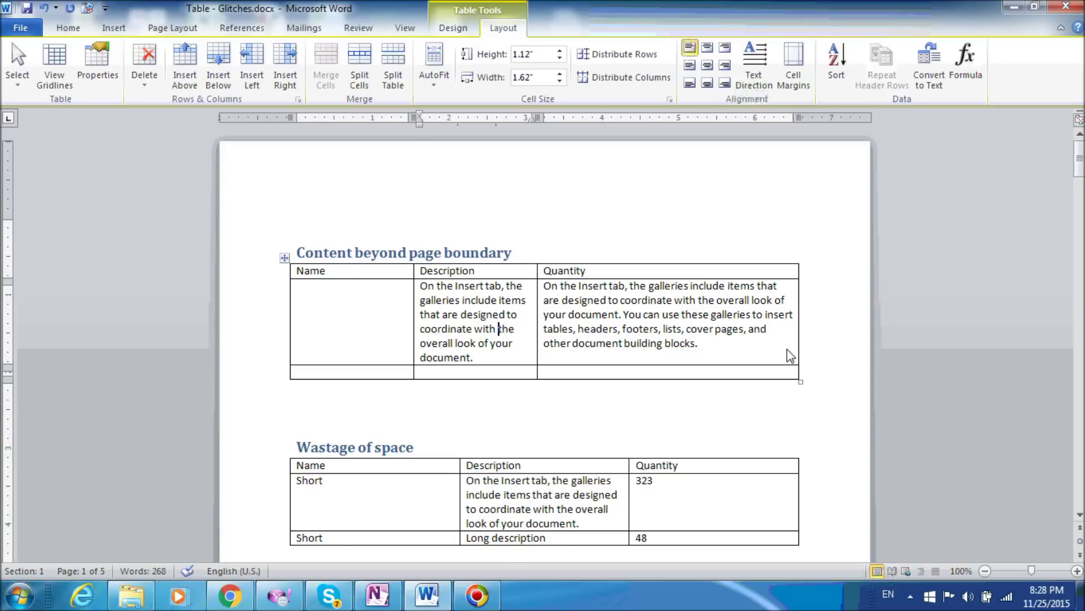
scroll(787, 349, down, 2)
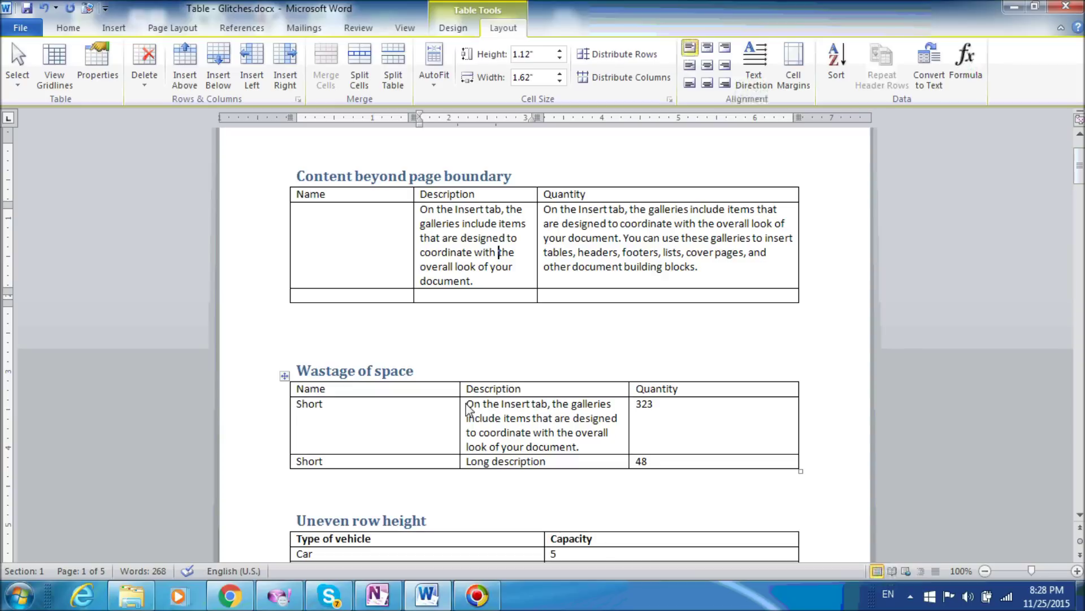
Apply AutoFit Contents to the Wastage of space table's columns.
click(536, 417)
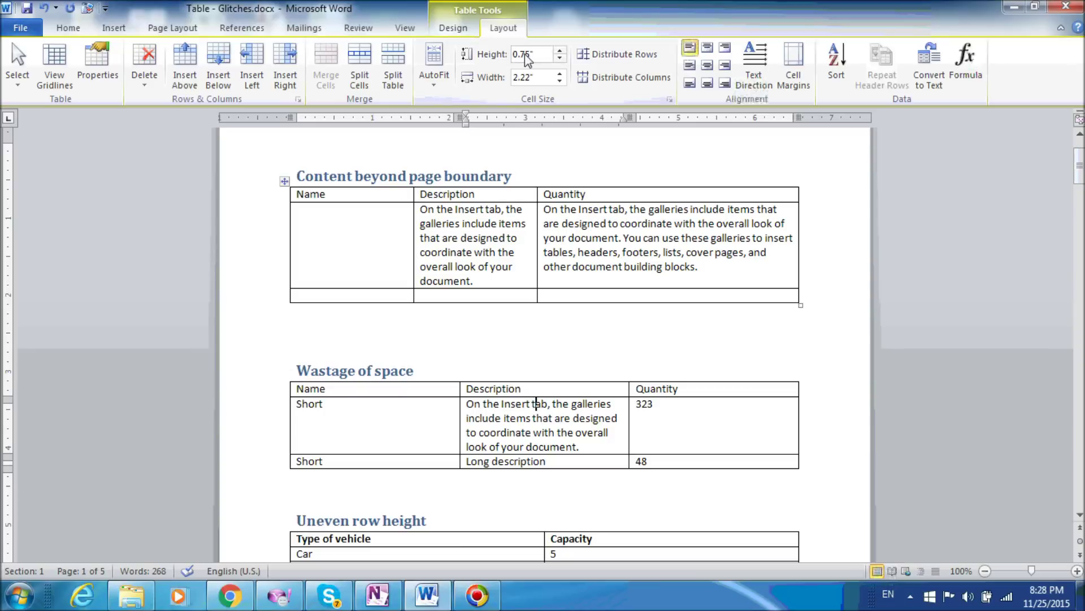
click(441, 60)
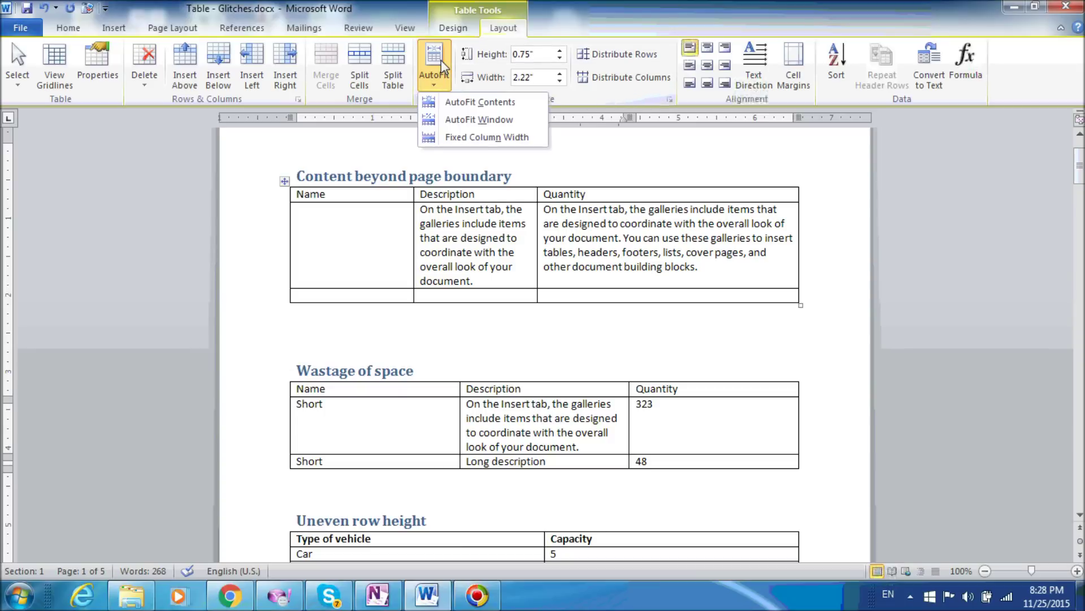
click(460, 101)
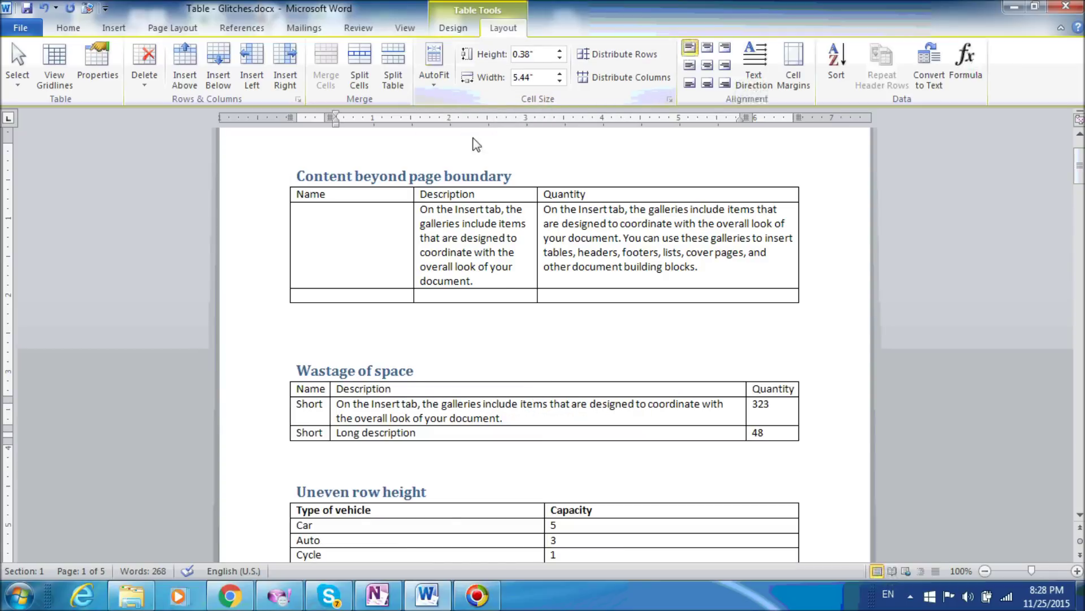
mouse_move(482, 606)
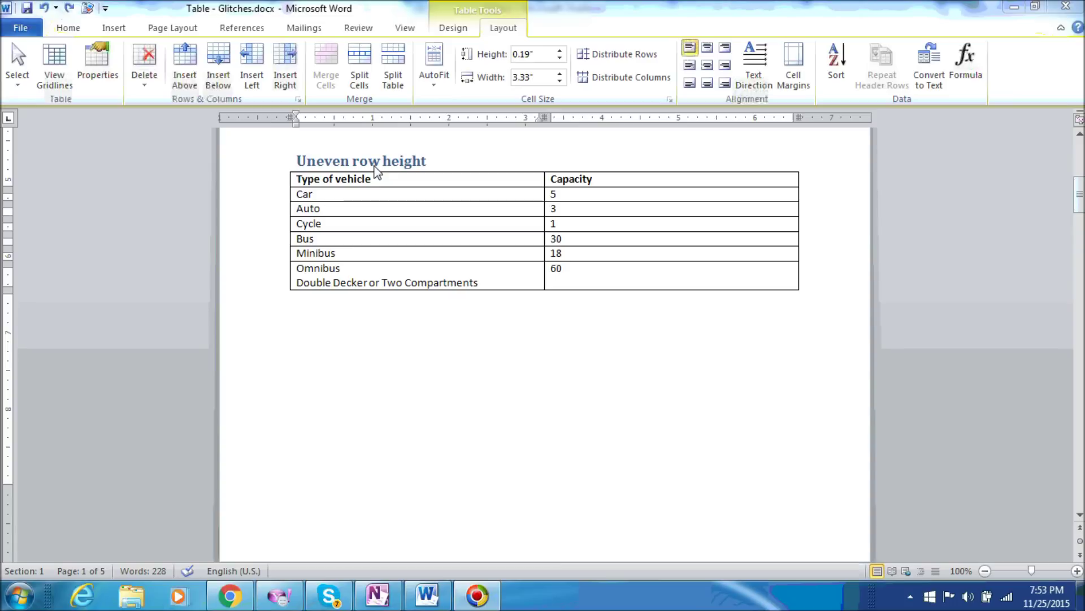
Add empty lines under Cycle and Bus in the table, then remove them again.
click(354, 224)
key(Return)
click(348, 246)
key(Return)
key(BackSpace)
key(Up)
key(BackSpace)
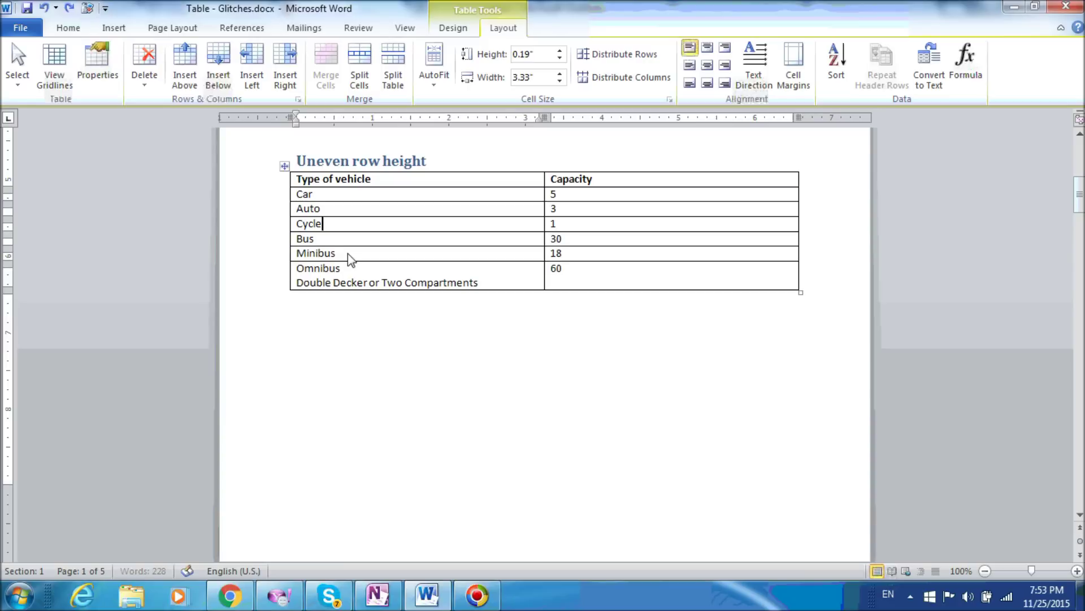
Distribute the Uneven row height table's rows so all match the two-line Omnibus row.
click(284, 168)
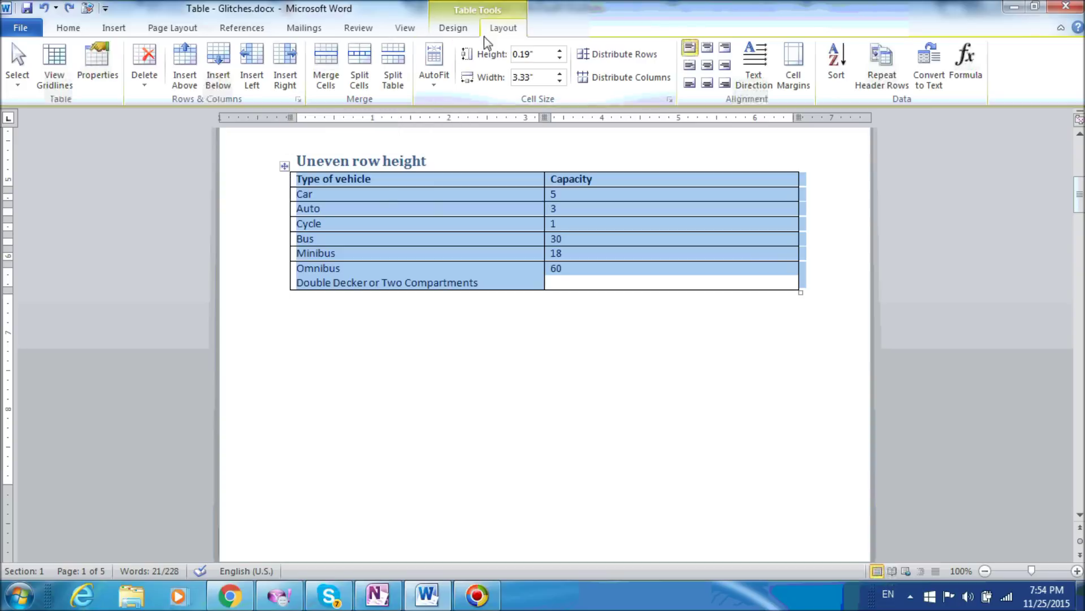
click(622, 56)
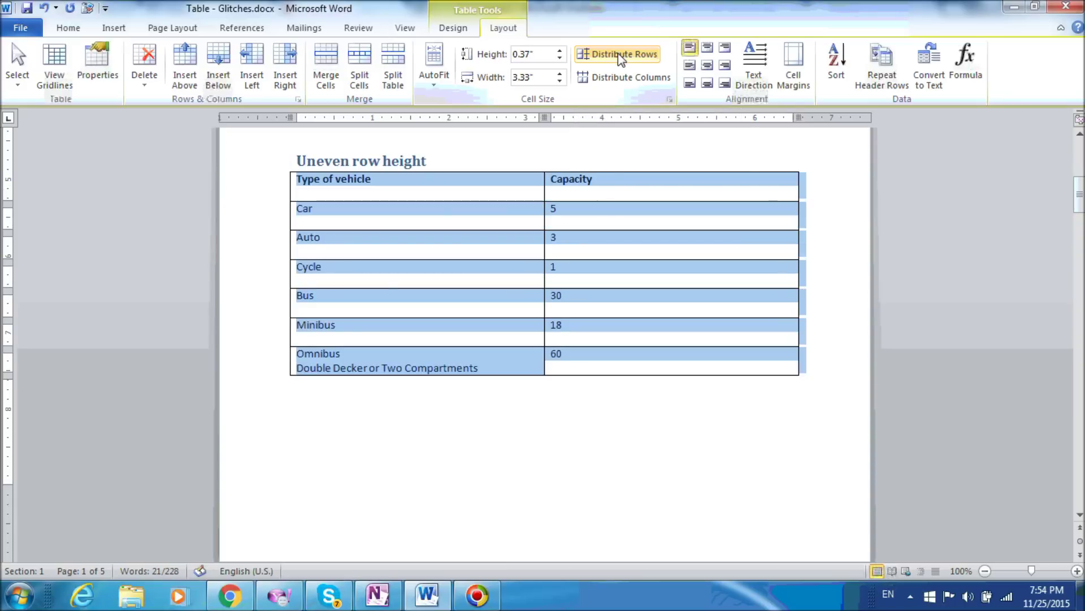
click(606, 196)
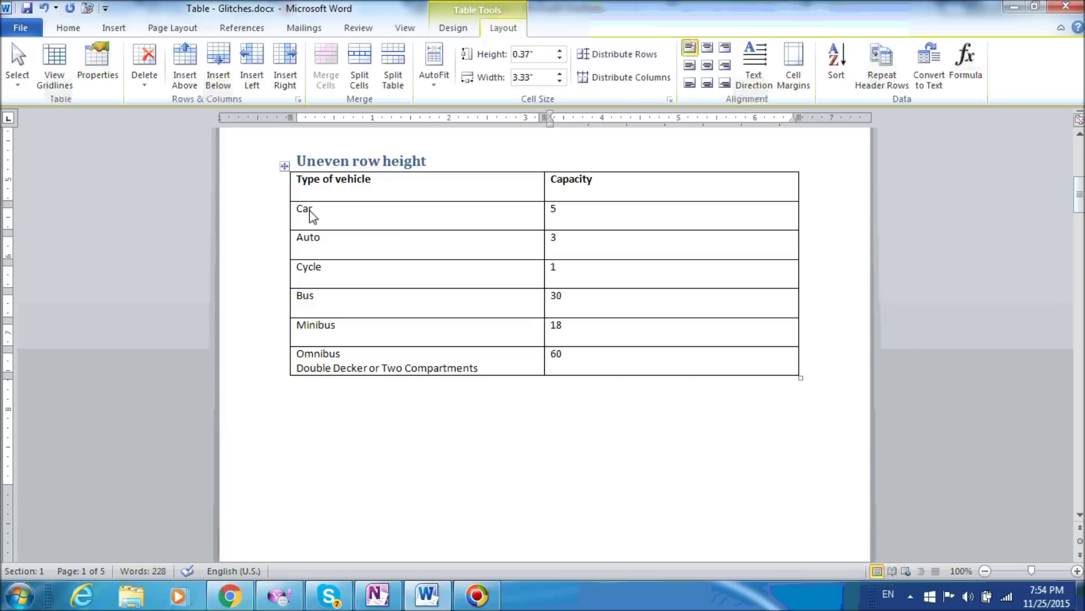
click(284, 167)
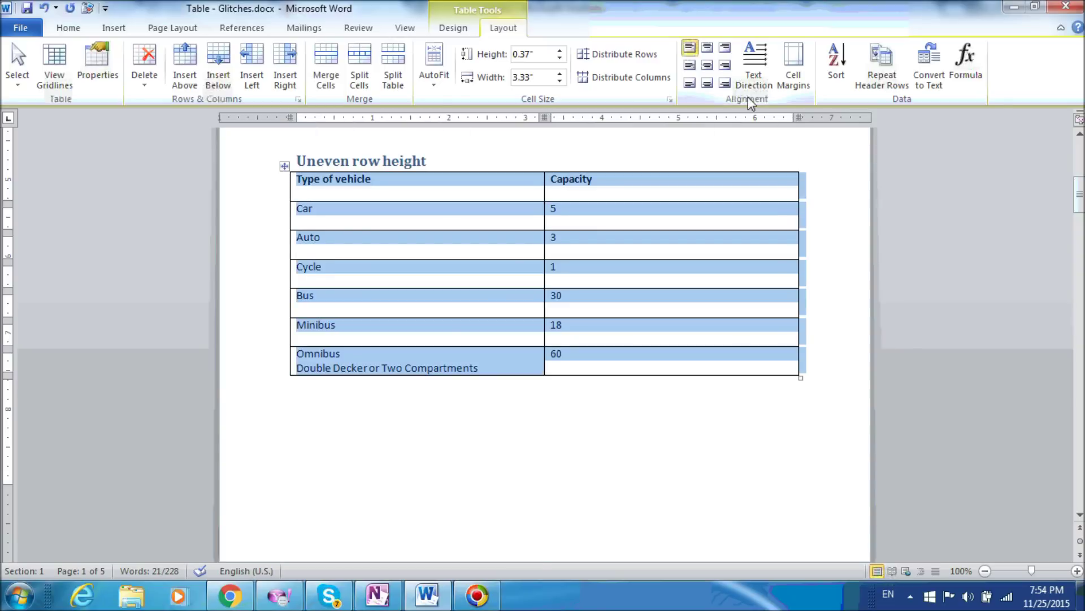
Align every cell's text center-left in the Uneven row height table.
click(694, 66)
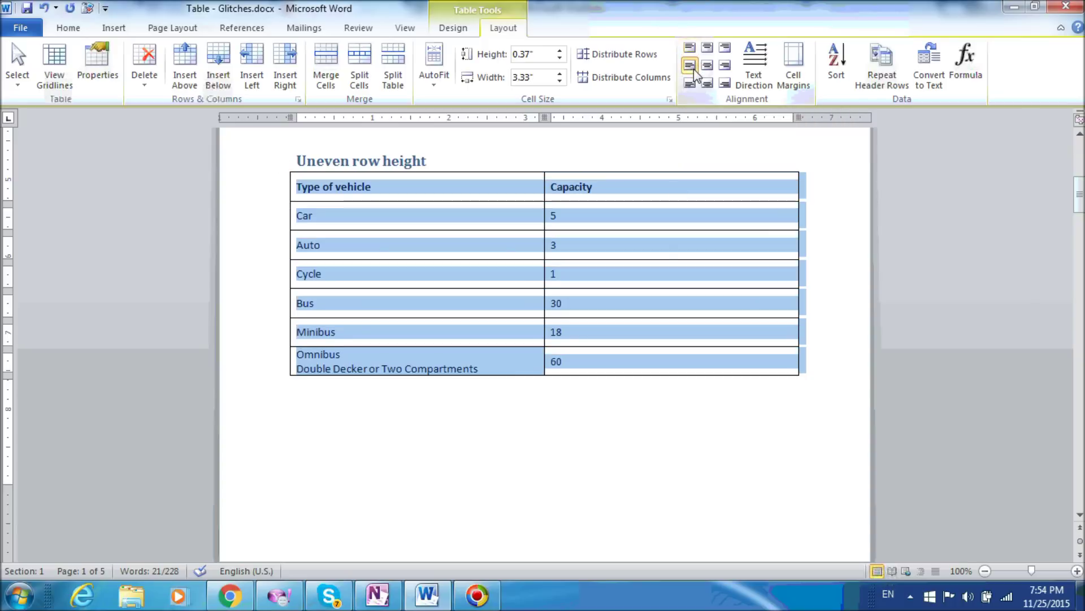
click(660, 251)
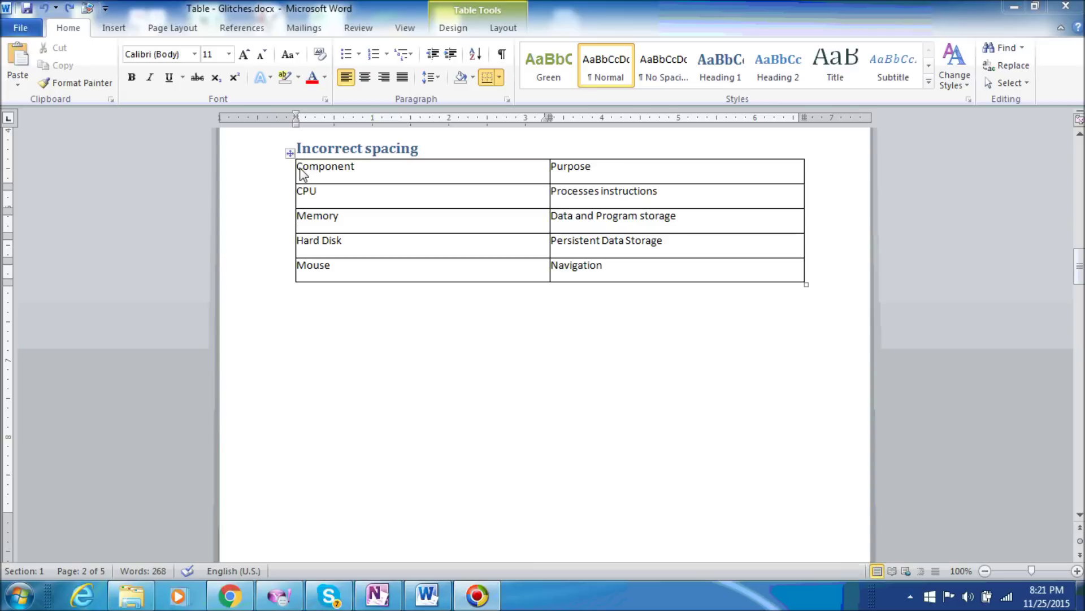
Try adding leading spaces before Component and CPU, then undo them.
click(301, 169)
key(Home)
double_click(299, 195)
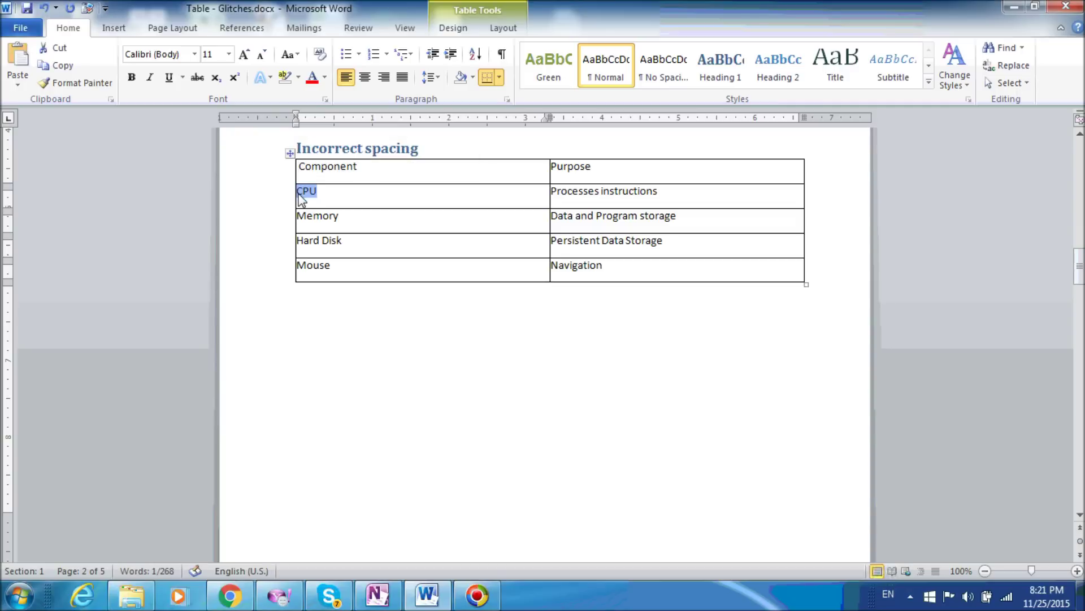
key(Home)
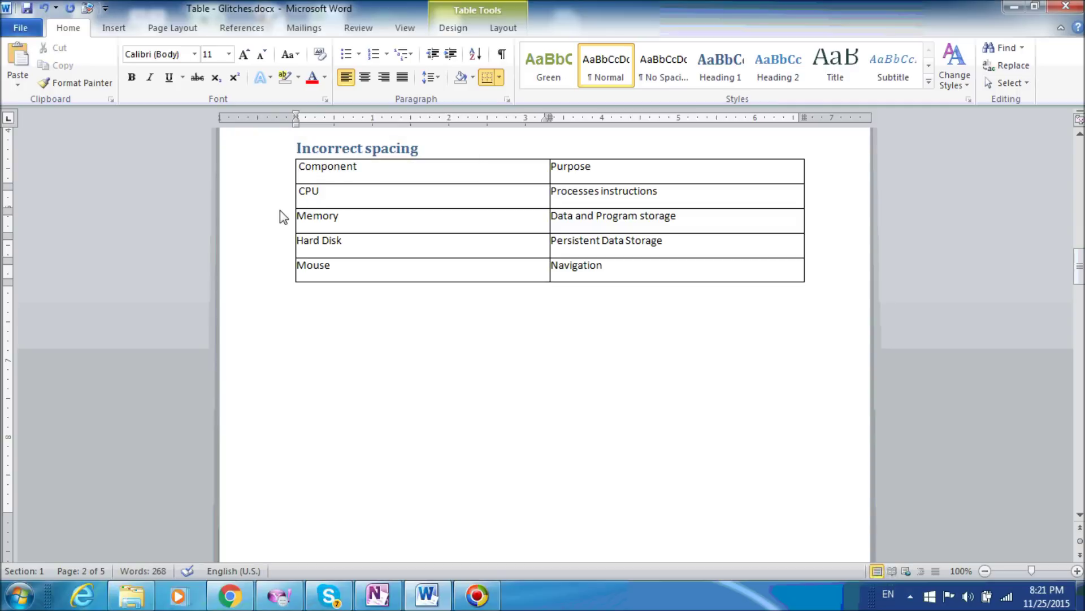
key(ctrl+z)
key(ctrl+z)
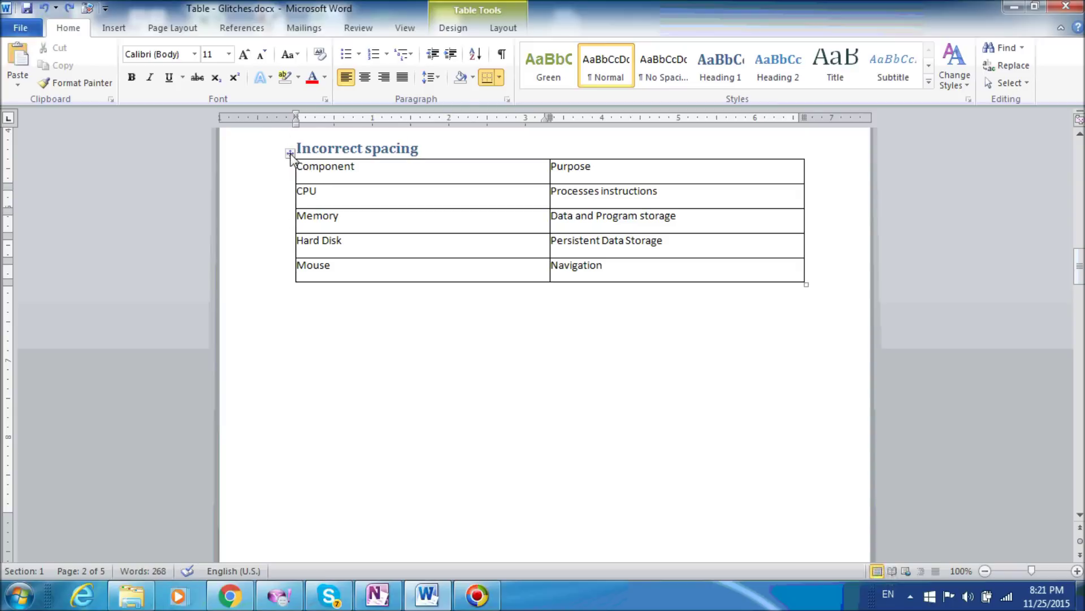
Set the Incorrect spacing table's top, bottom and left cell margins to 0 in Cell Margins.
click(290, 152)
click(503, 28)
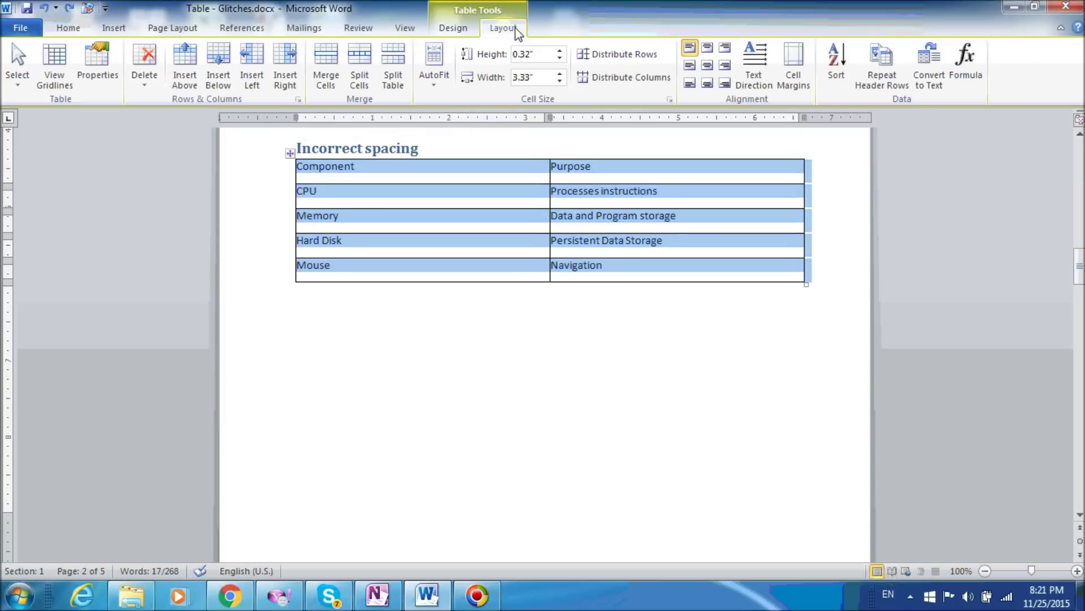
click(802, 79)
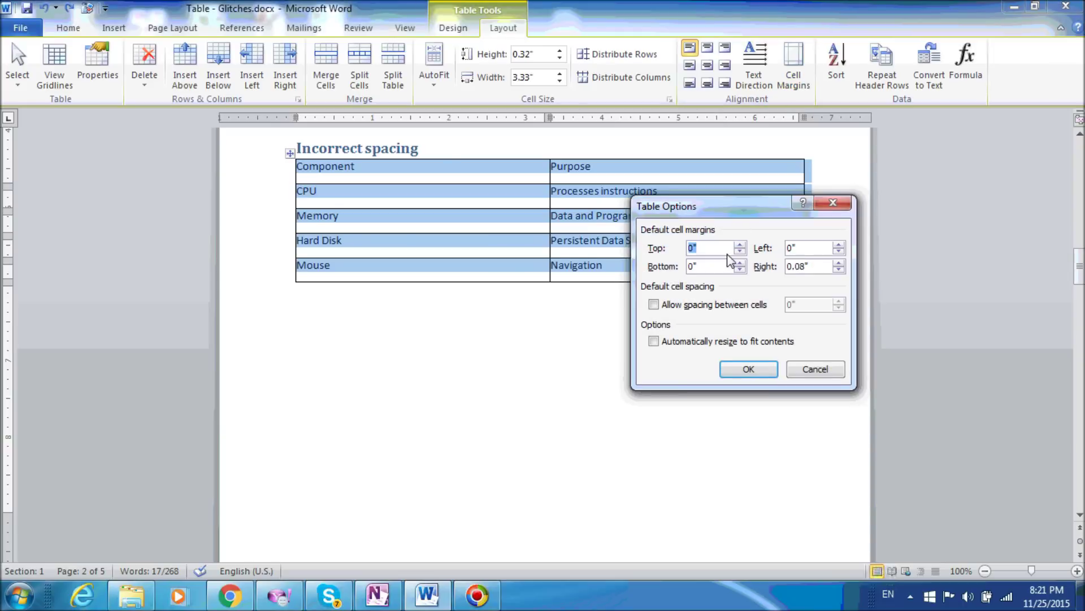
click(792, 250)
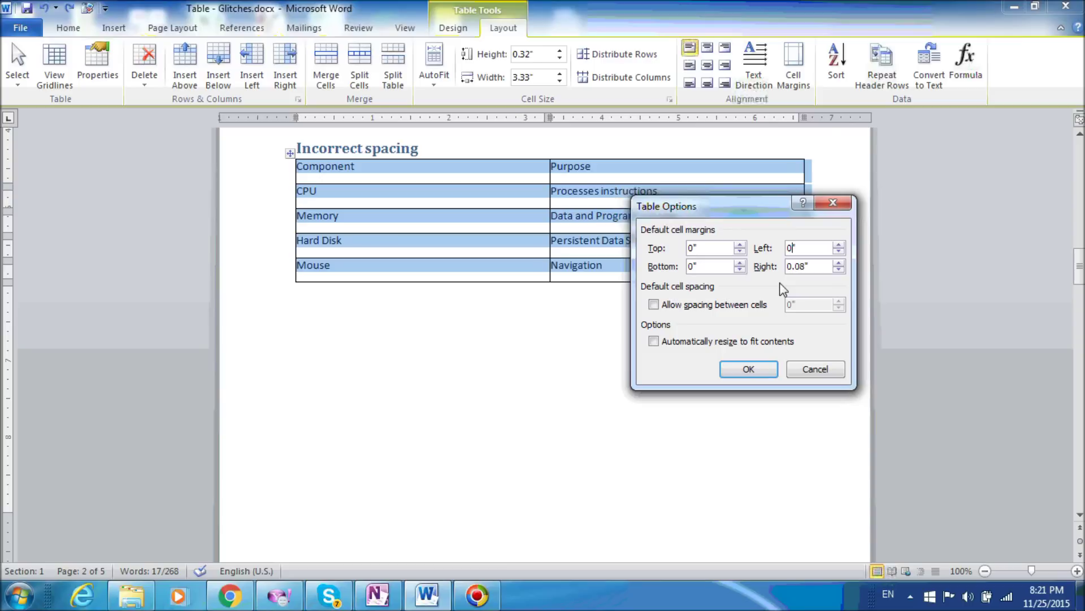
text(.1)
click(740, 369)
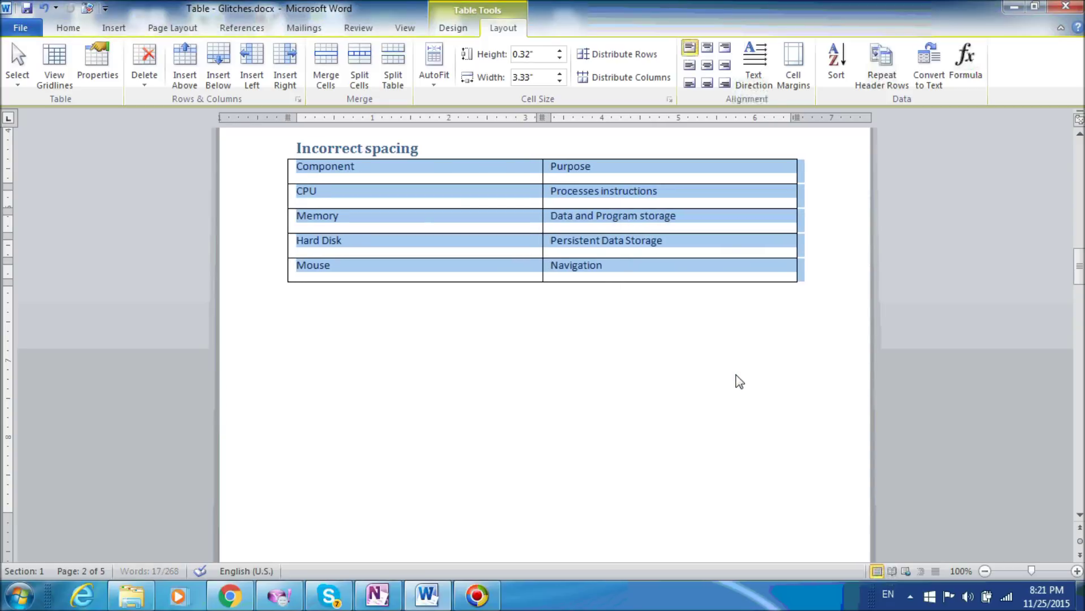
click(474, 601)
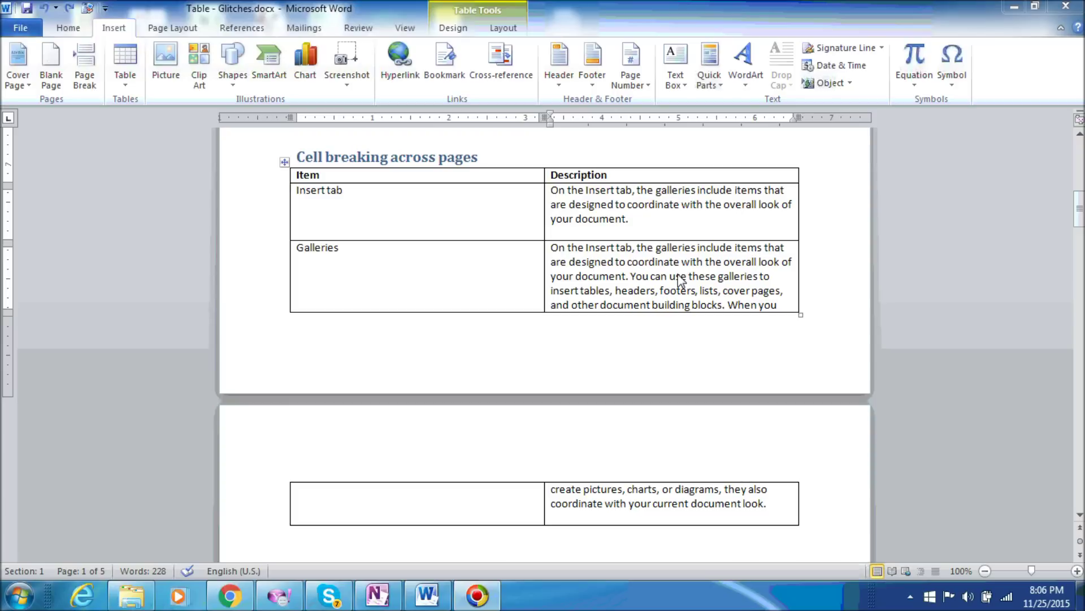
Add an empty line above the Galleries description, then remove it.
double_click(554, 253)
click(553, 252)
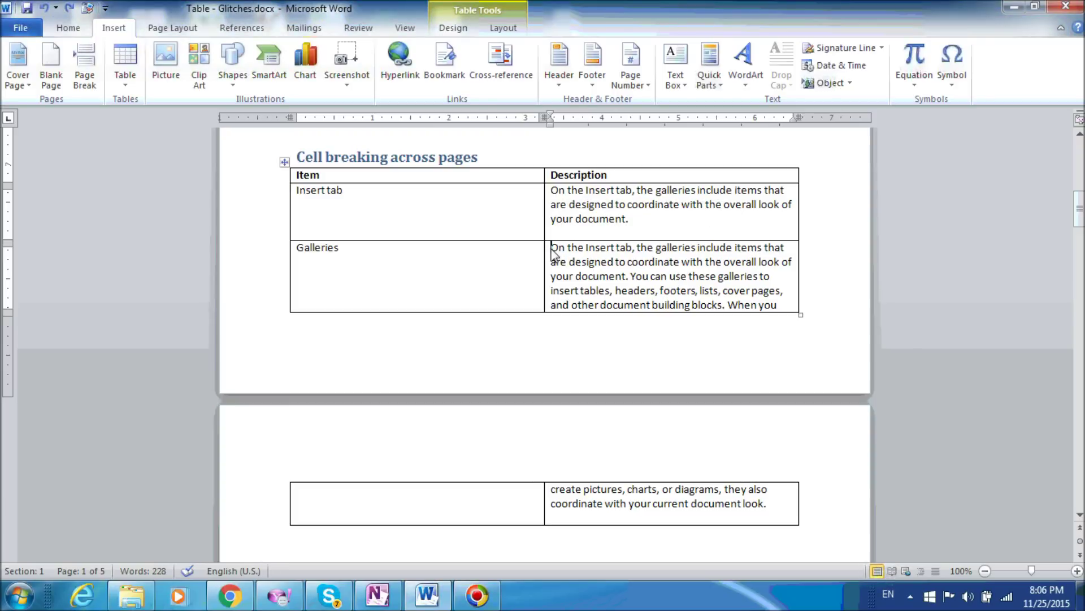
key(Return)
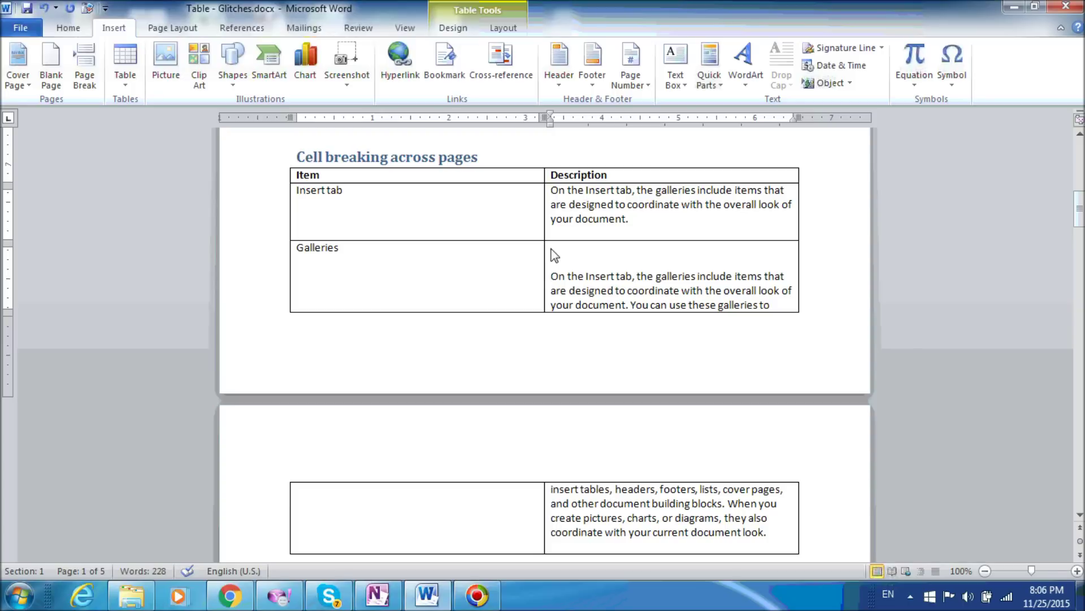
key(BackSpace)
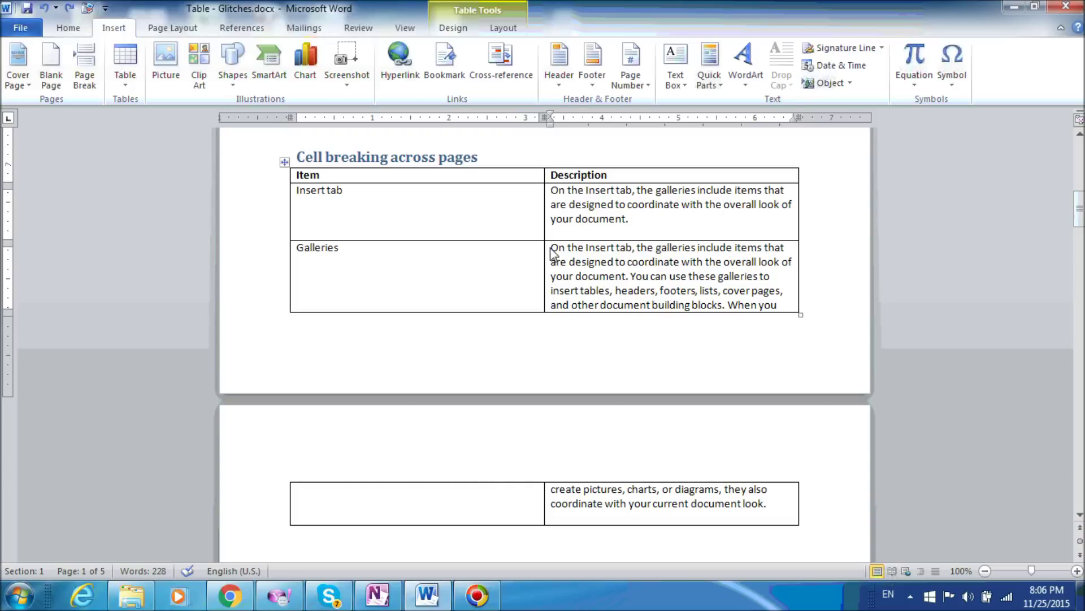
Turn off Allow row to break across pages for the Cell breaking across pages table.
click(284, 163)
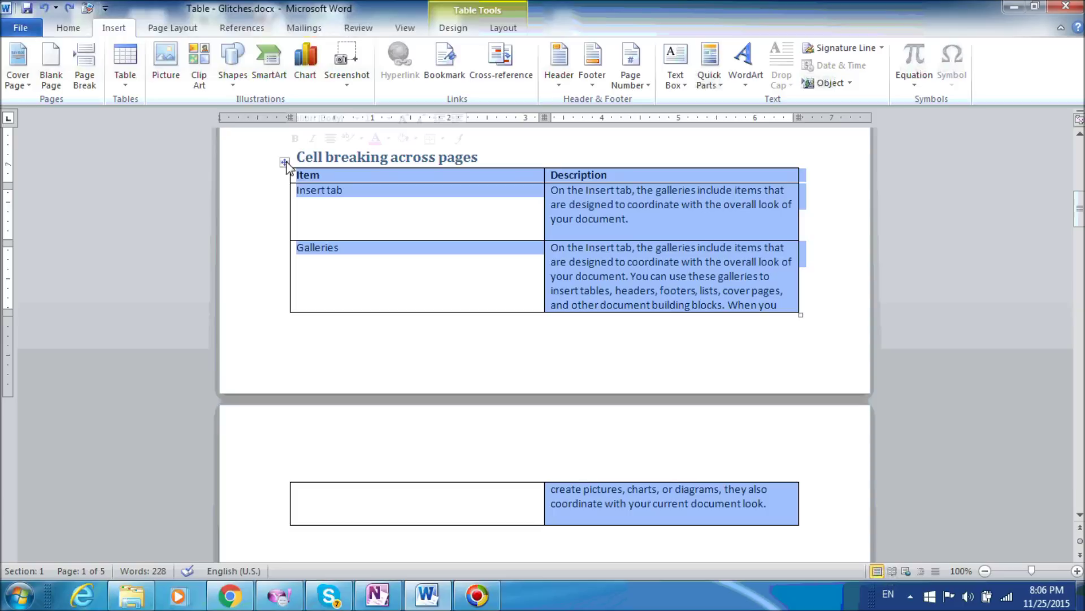
right_click(629, 270)
click(684, 537)
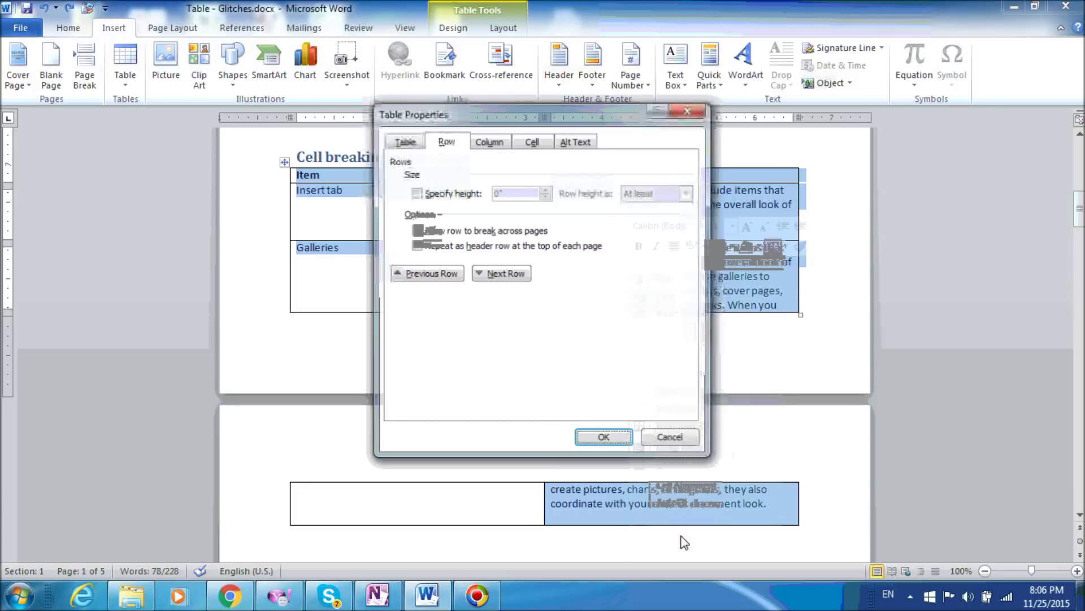
click(447, 274)
click(425, 230)
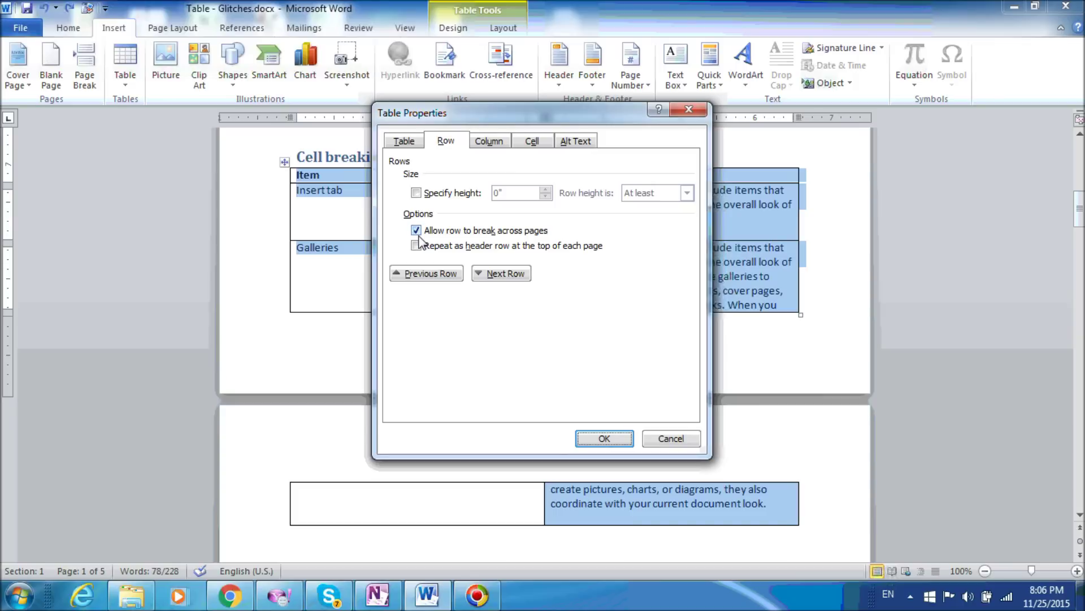
click(417, 230)
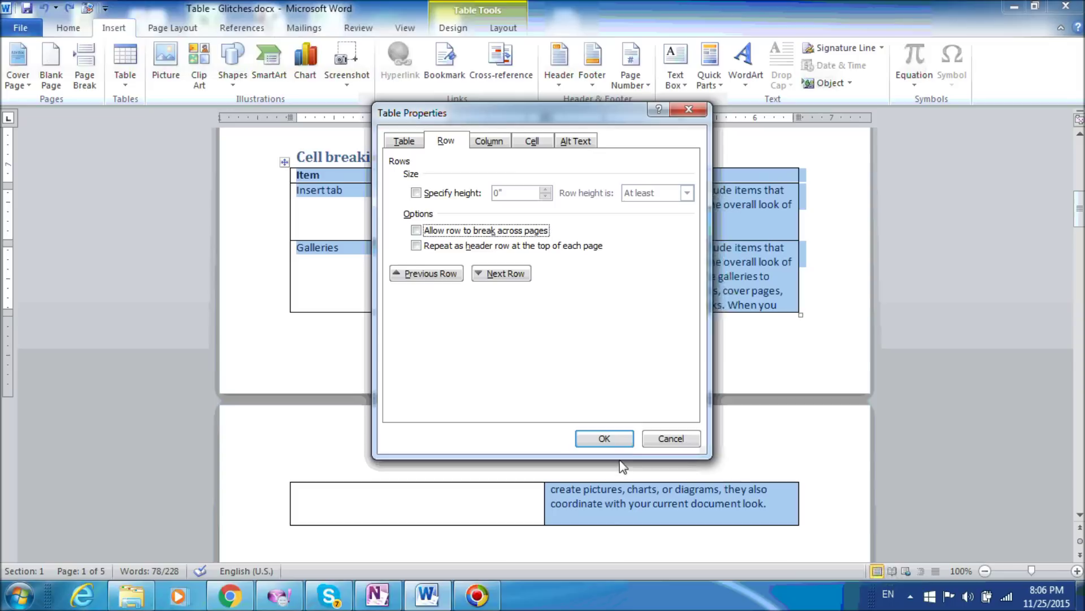
click(607, 438)
Copy the Insert tab description and paste it twice at the end of its cell.
drag(649, 224, 561, 203)
key(ctrl+c)
click(639, 224)
key(ctrl+v)
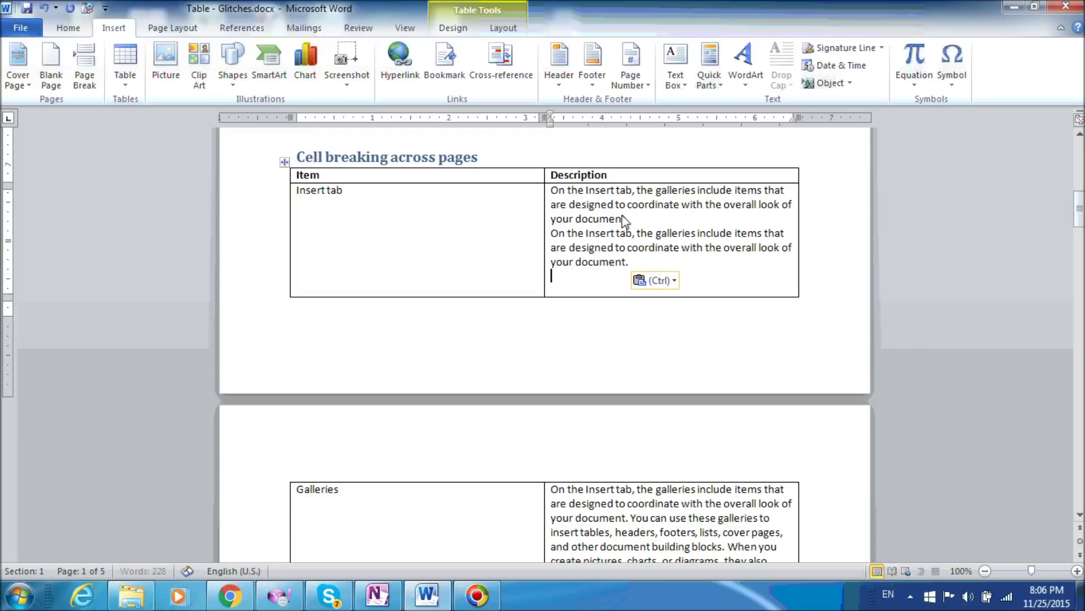
key(ctrl+v)
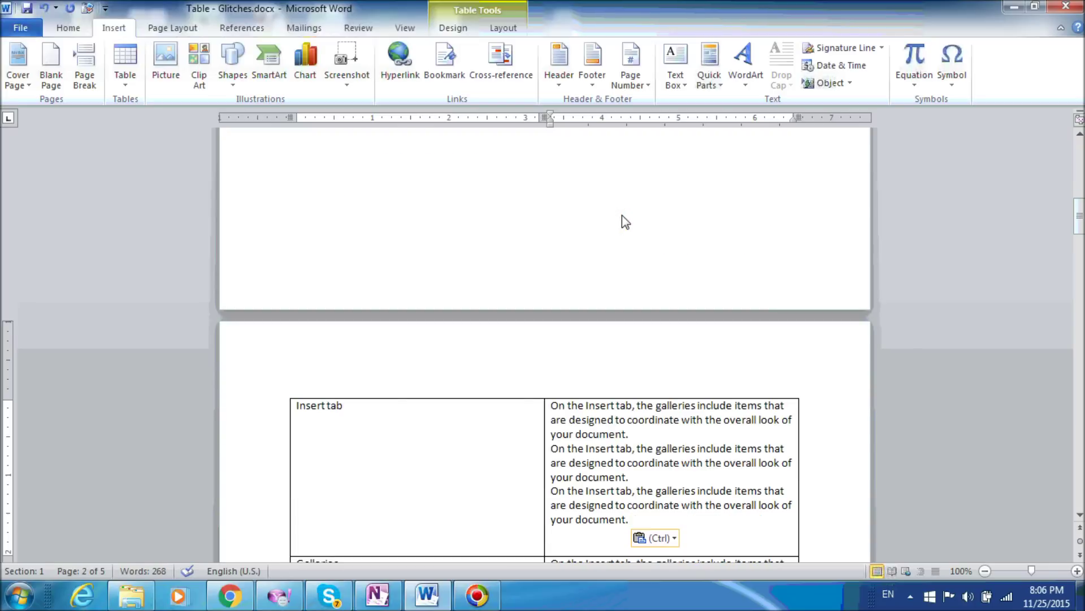